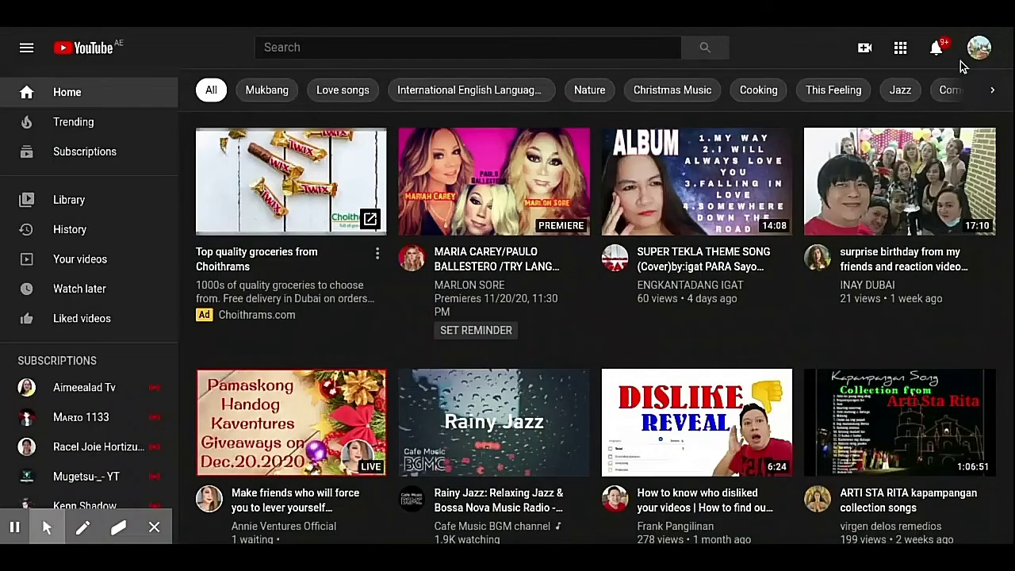
- Go to the travel tour channel page and reopen the account menu over it
left_click(977, 50)
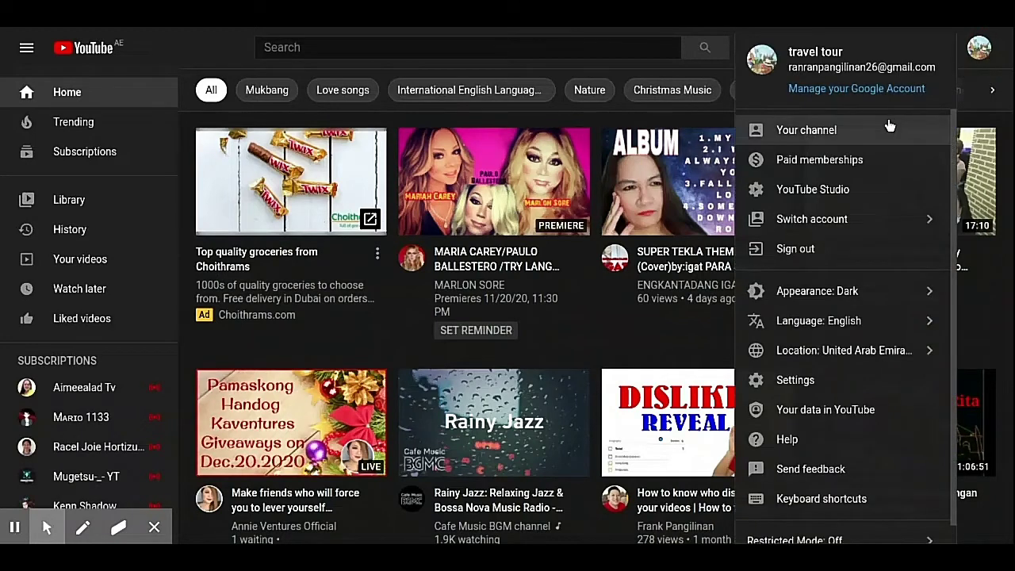
left_click(889, 123)
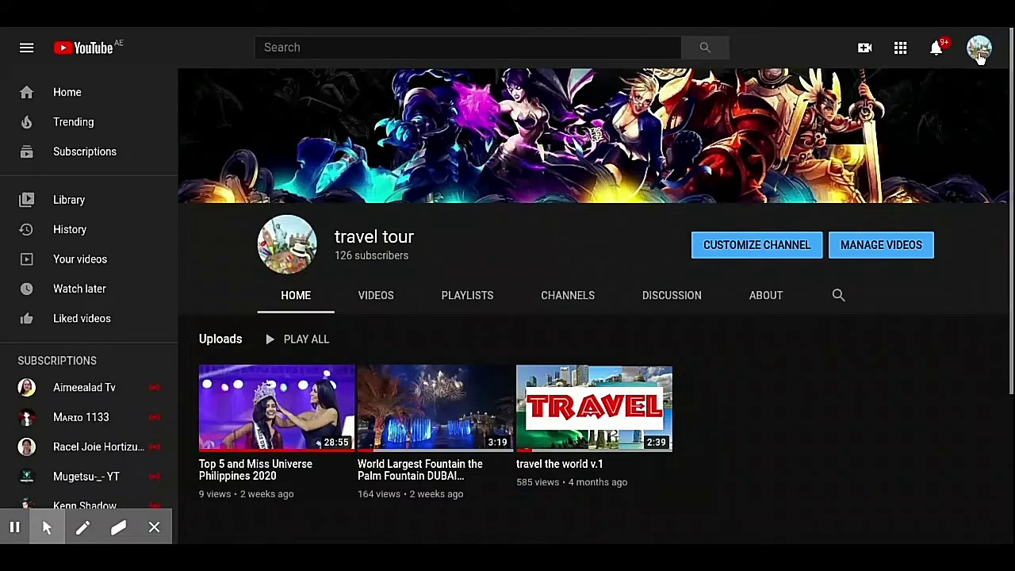
left_click(981, 54)
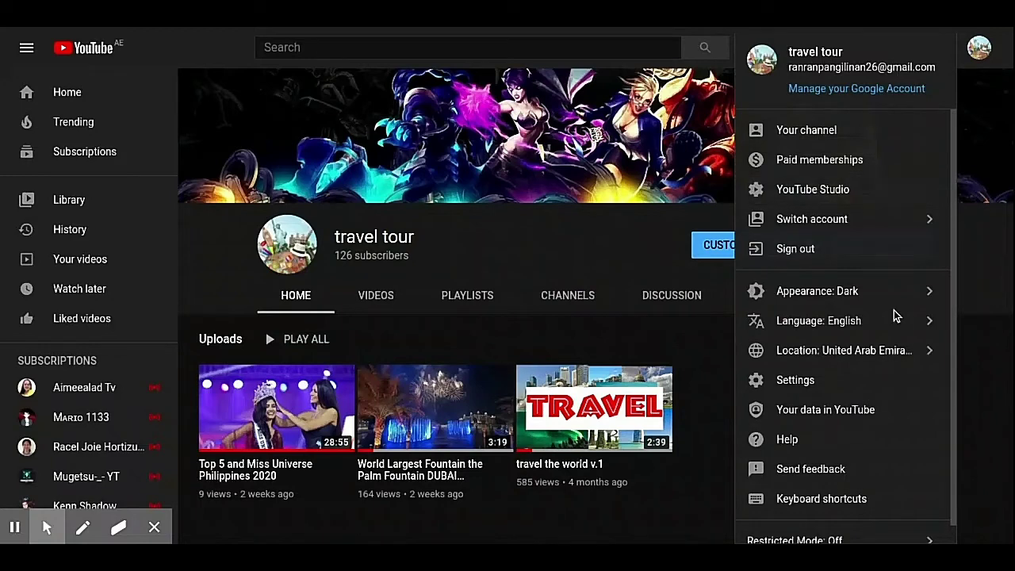
- Open Settings and look over the Account section for the travel tour channel
left_click(865, 374)
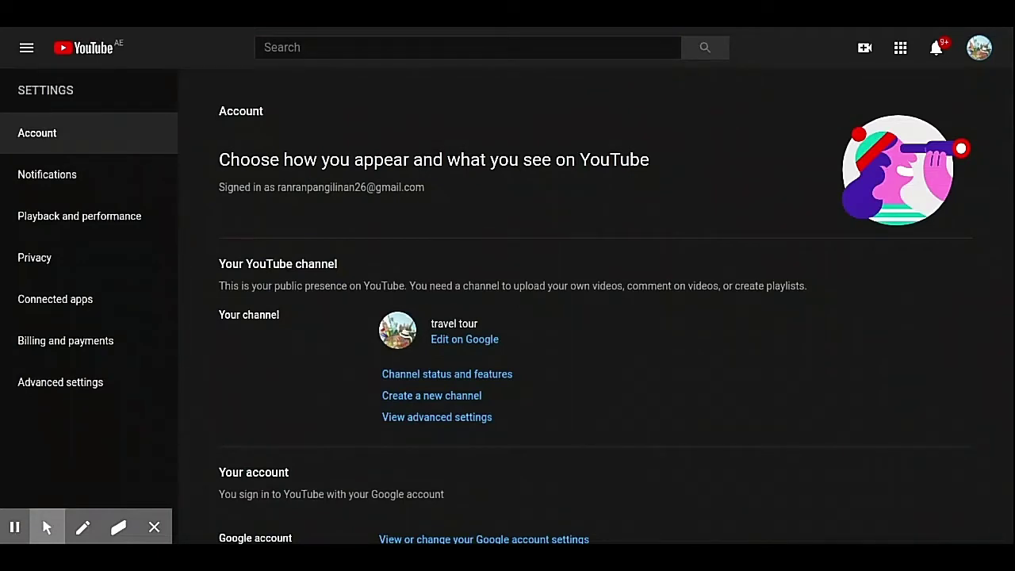
scroll(573, 366, "down", 1)
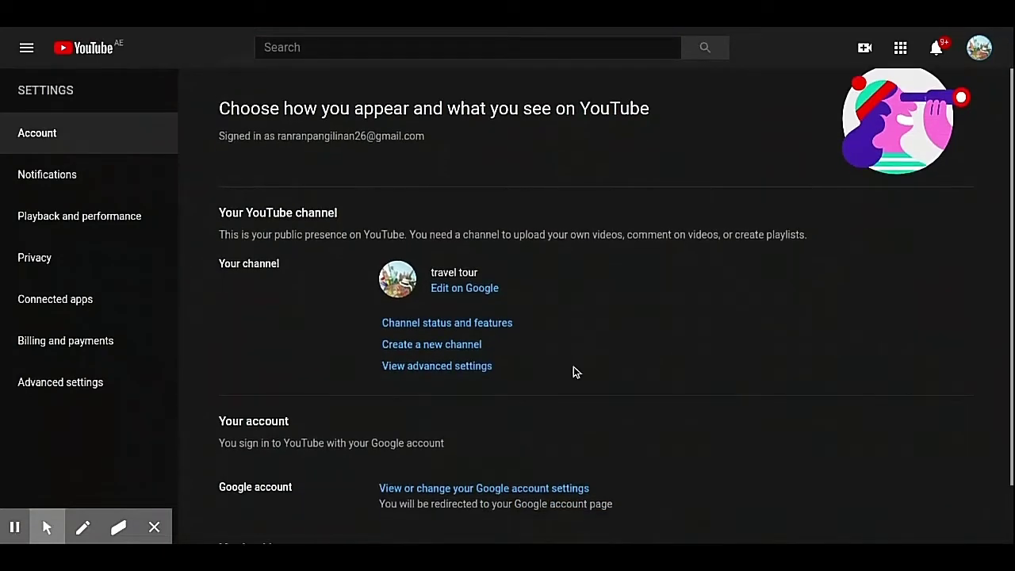
scroll(573, 367, "down", 1)
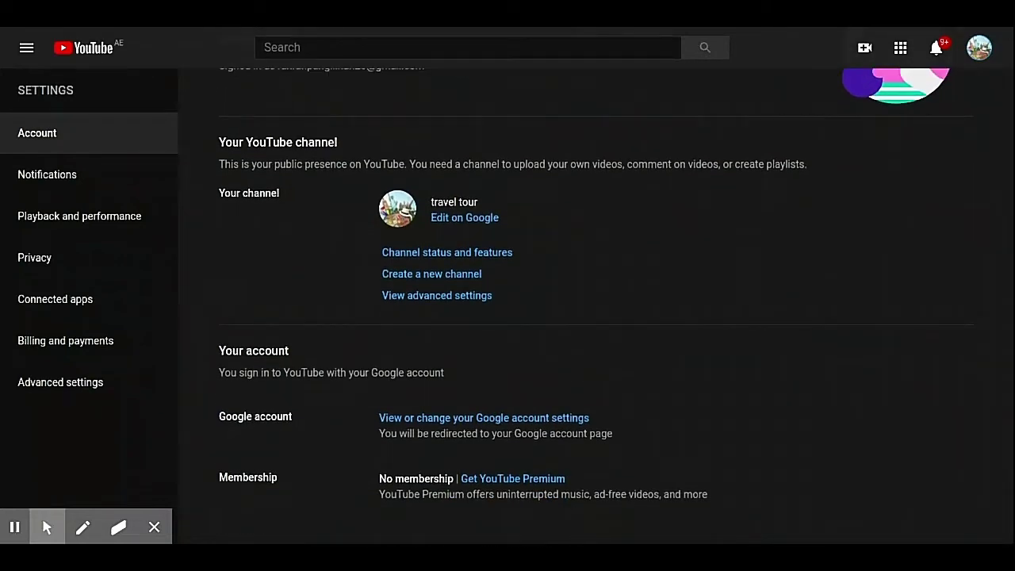
scroll(110, 409, "up", 2)
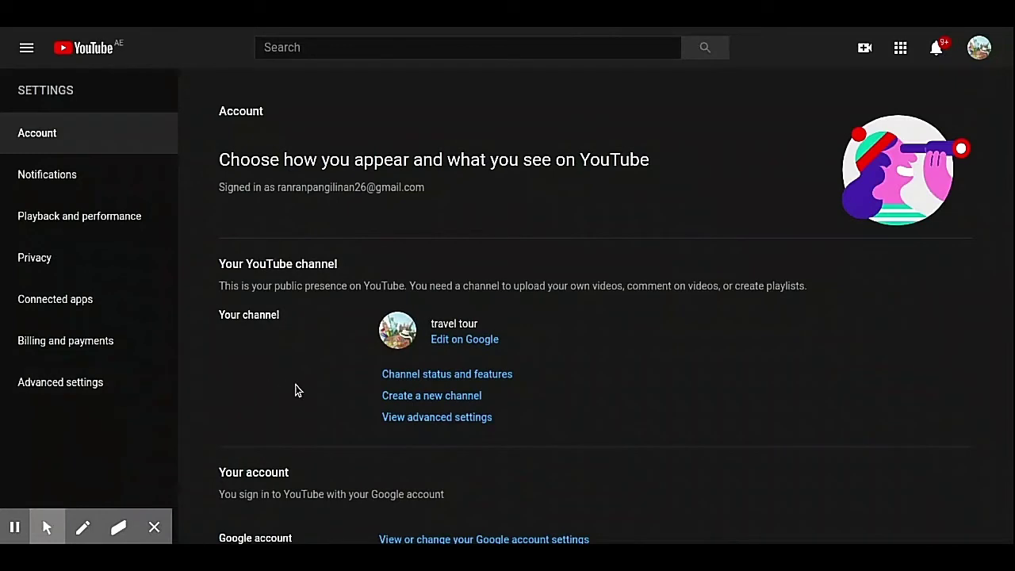
- Edit the channel in Google Account and open the YouTube custom URL entry under About me
left_click(463, 341)
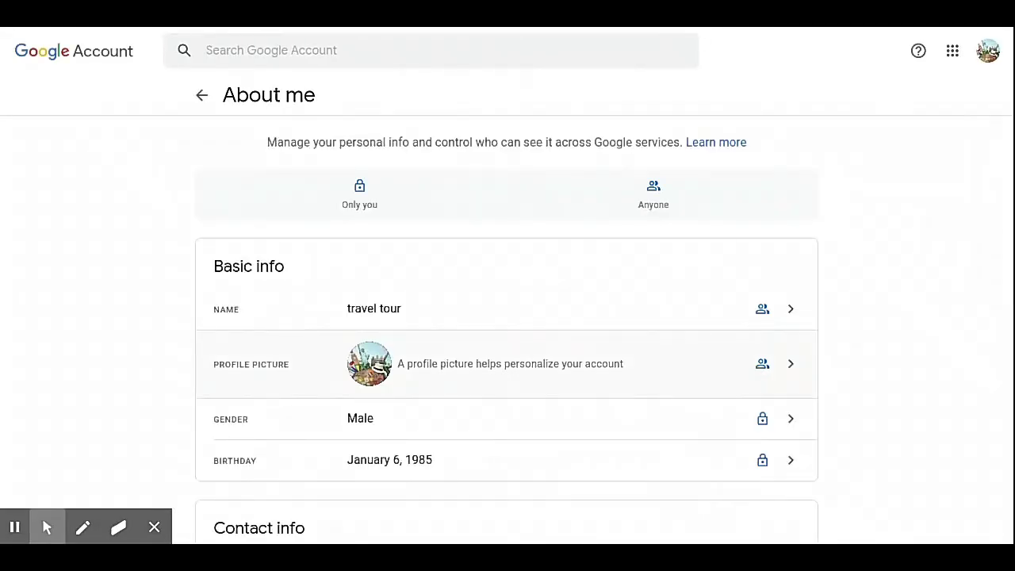
scroll(507, 318, "down", 2)
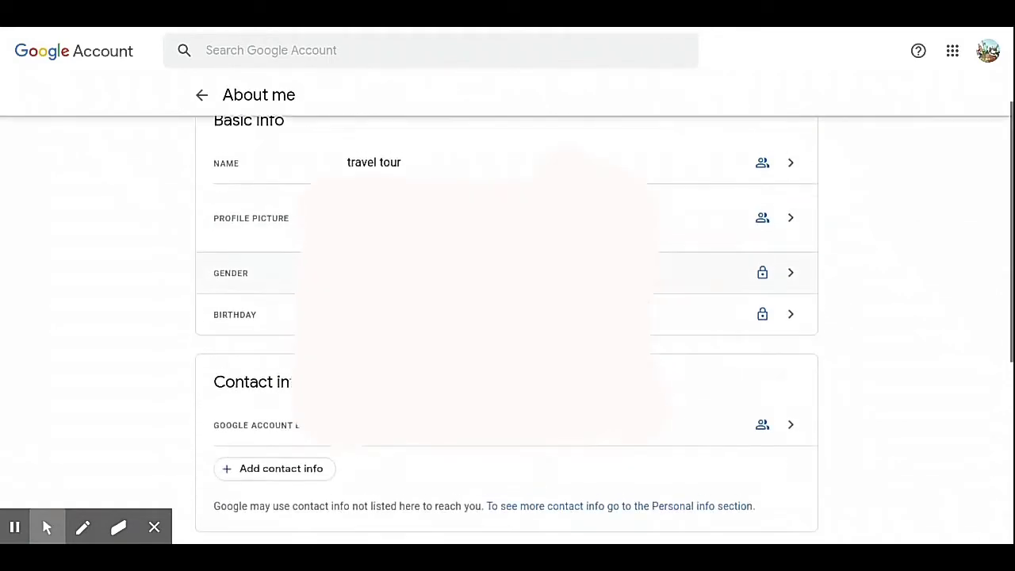
scroll(506, 317, "down", 3)
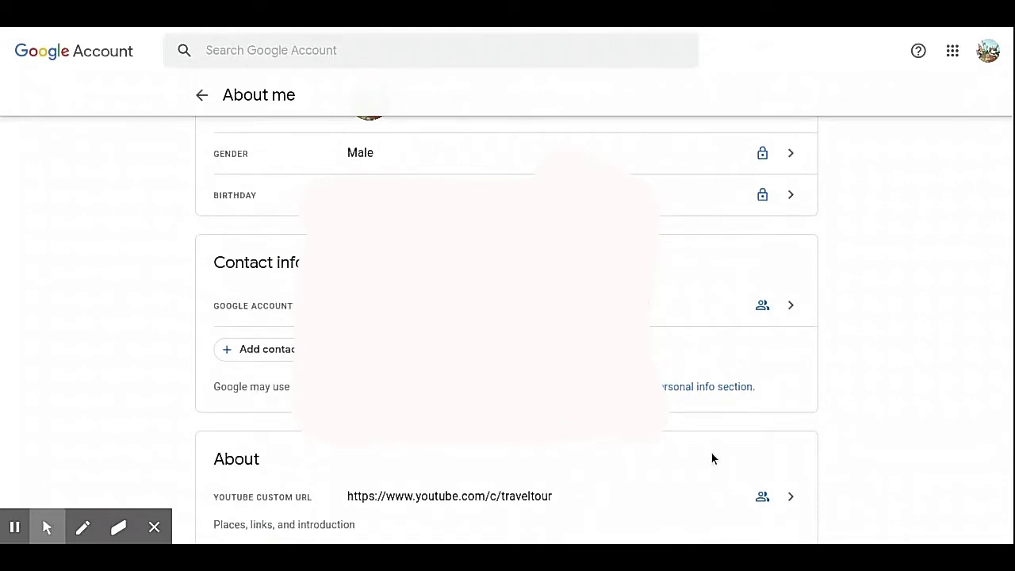
scroll(785, 494, "down", 3)
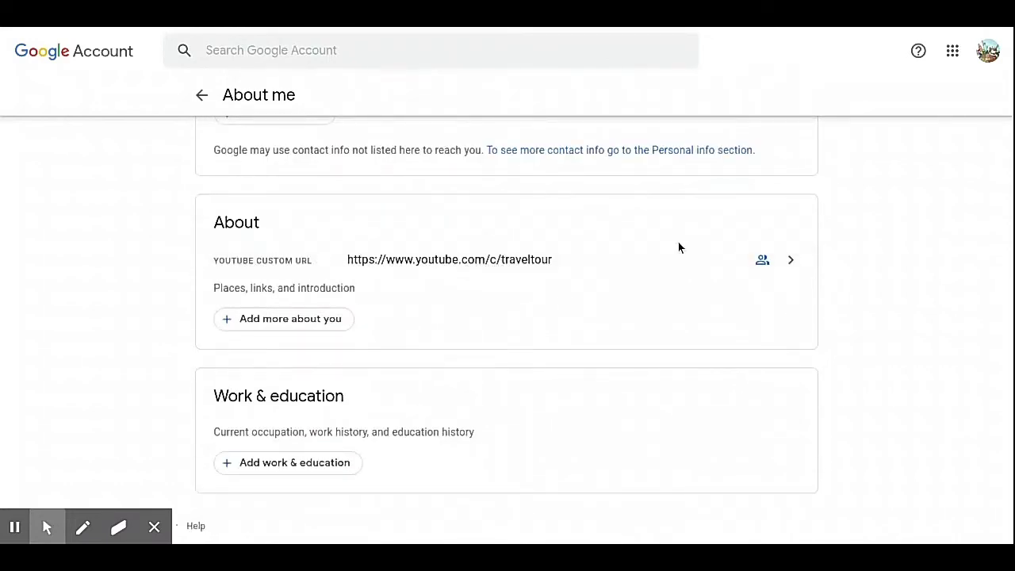
left_click(790, 264)
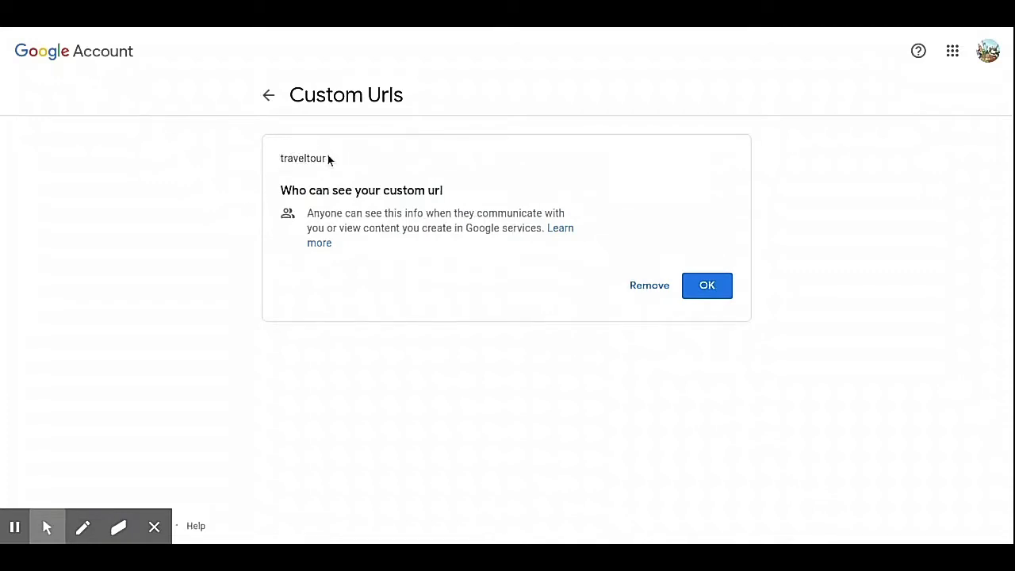
- Remove the traveltour custom URL and confirm the removal
left_click(647, 285)
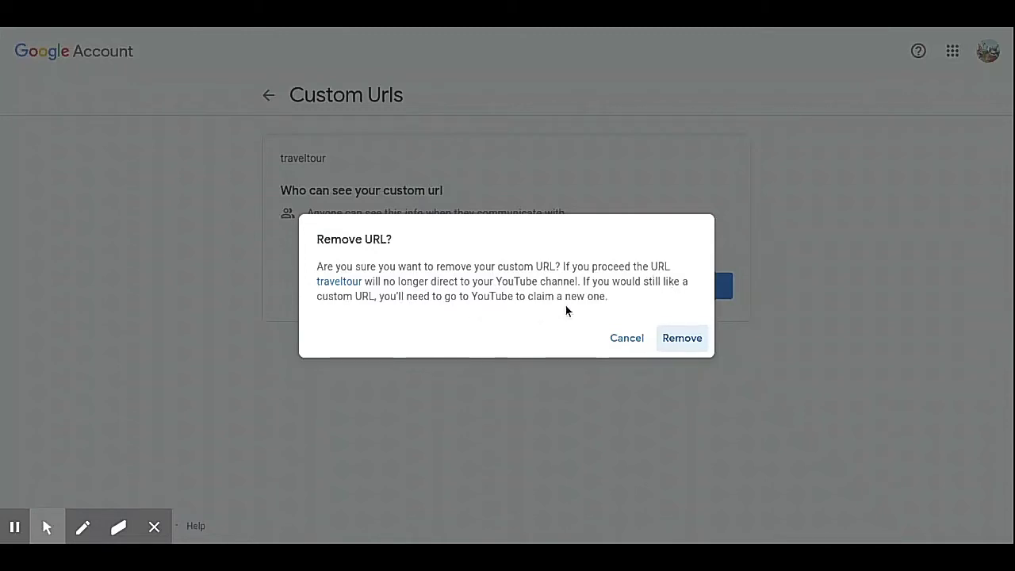
left_click(682, 338)
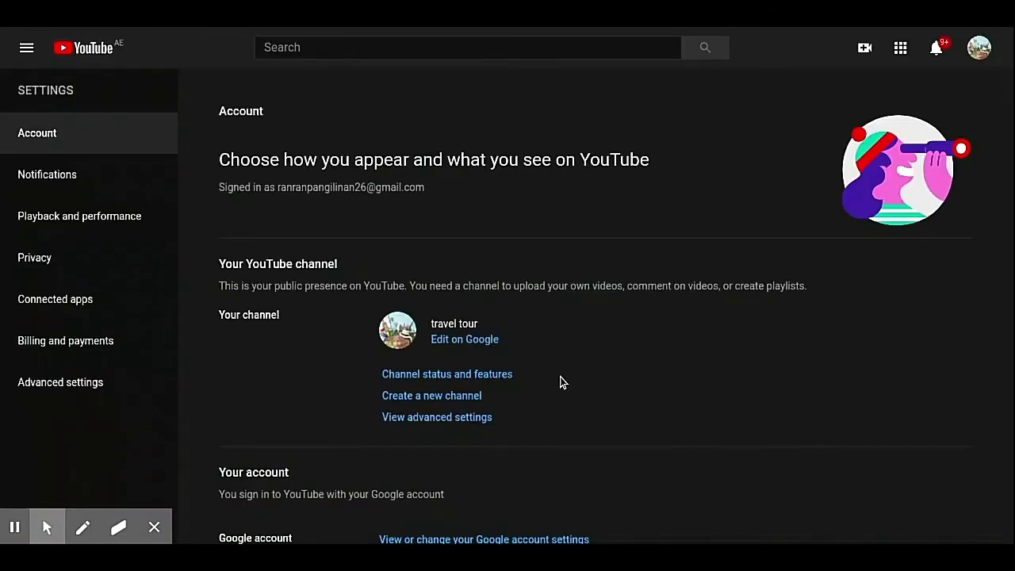
- Check custom URL eligibility in Advanced settings and open the 'Get a custom channel URL' help article
left_click(476, 417)
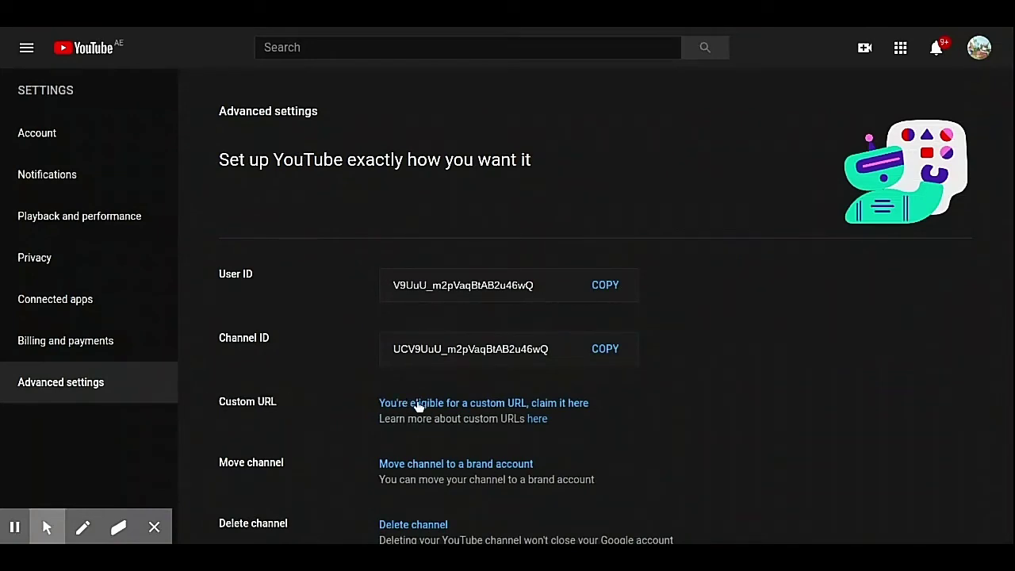
left_click(538, 420)
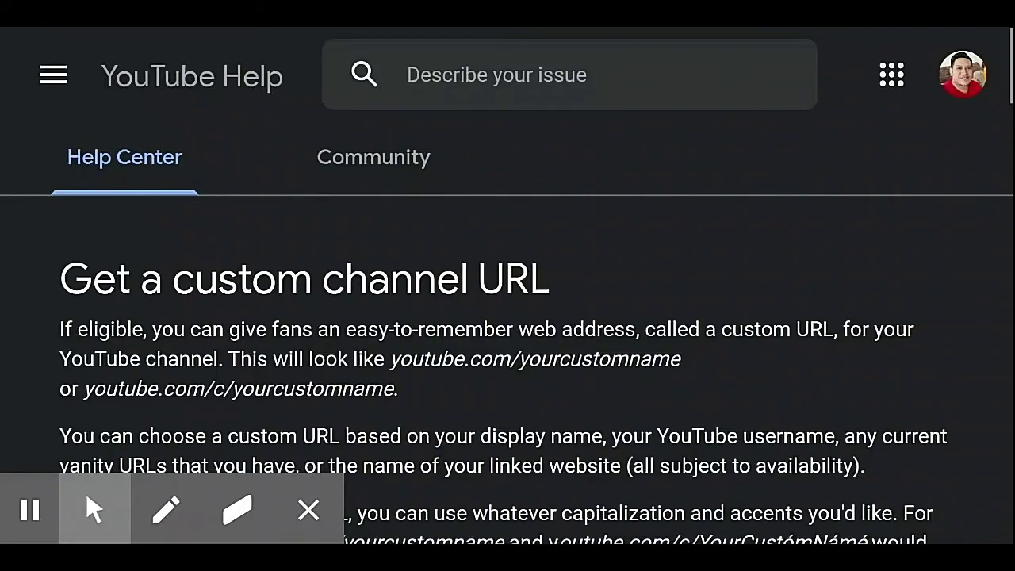
- Highlight the eligibility requirements: 100+ subscribers, 30-day-old account, channel icon and channel art
scroll(558, 425, "down", 2)
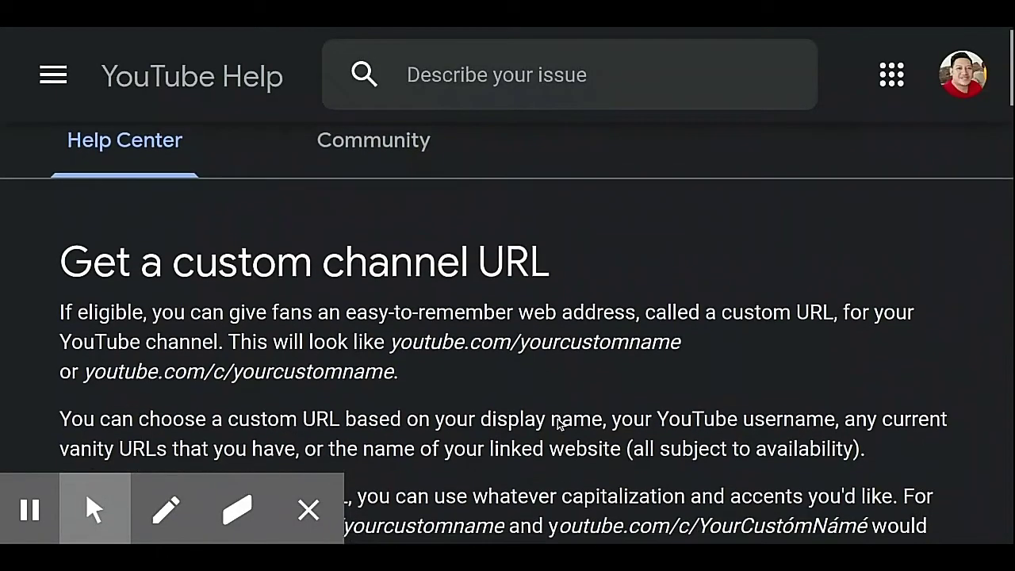
scroll(559, 424, "down", 10)
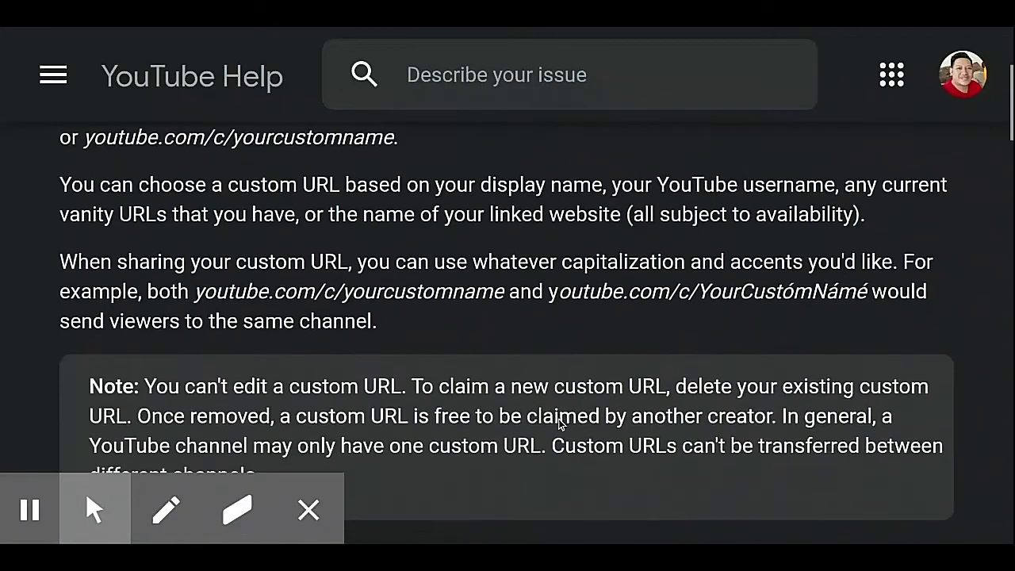
scroll(560, 425, "down", 3)
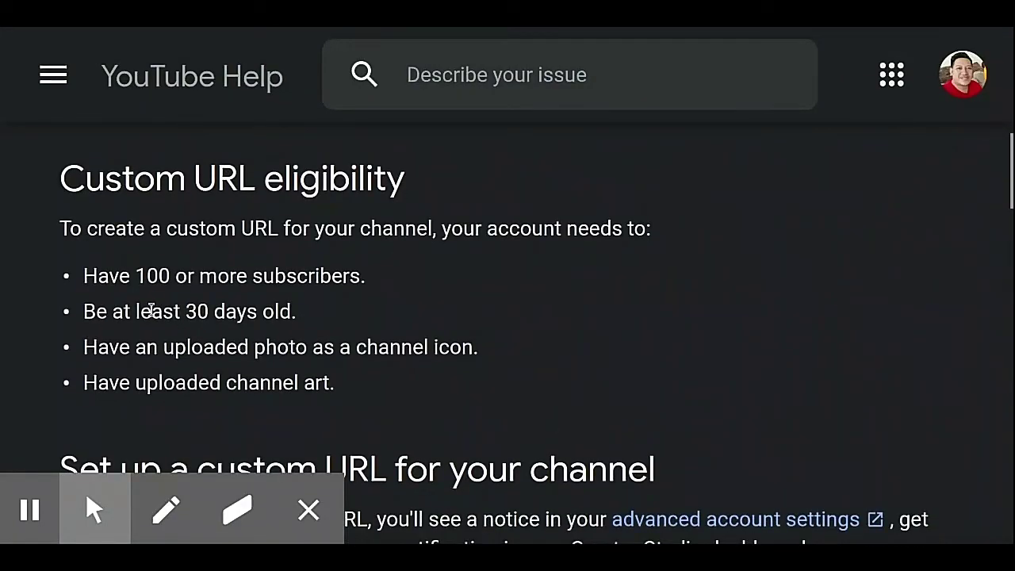
left_click_drag(82, 275, 373, 283)
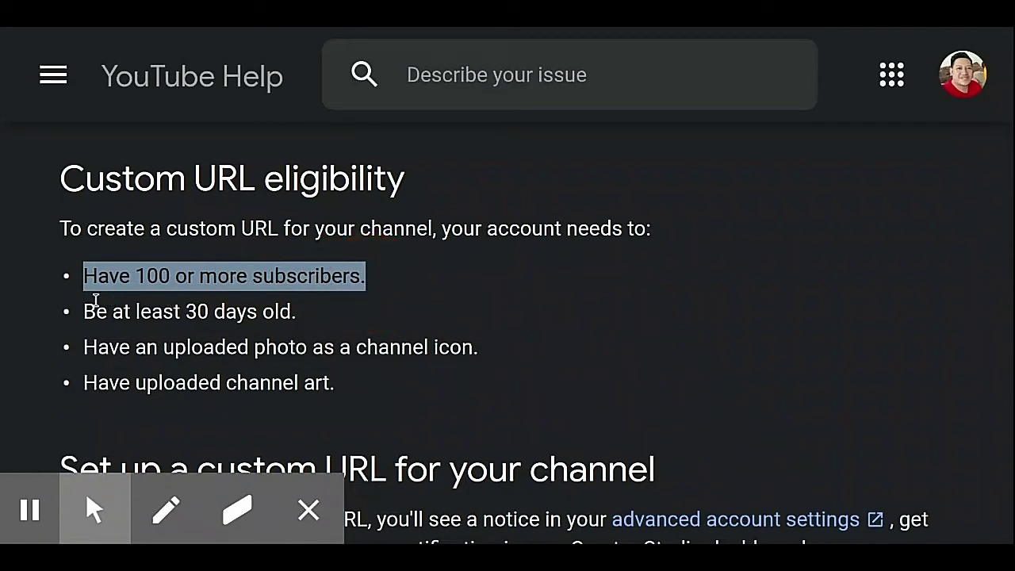
left_click(85, 311)
left_click_drag(84, 311, 311, 331)
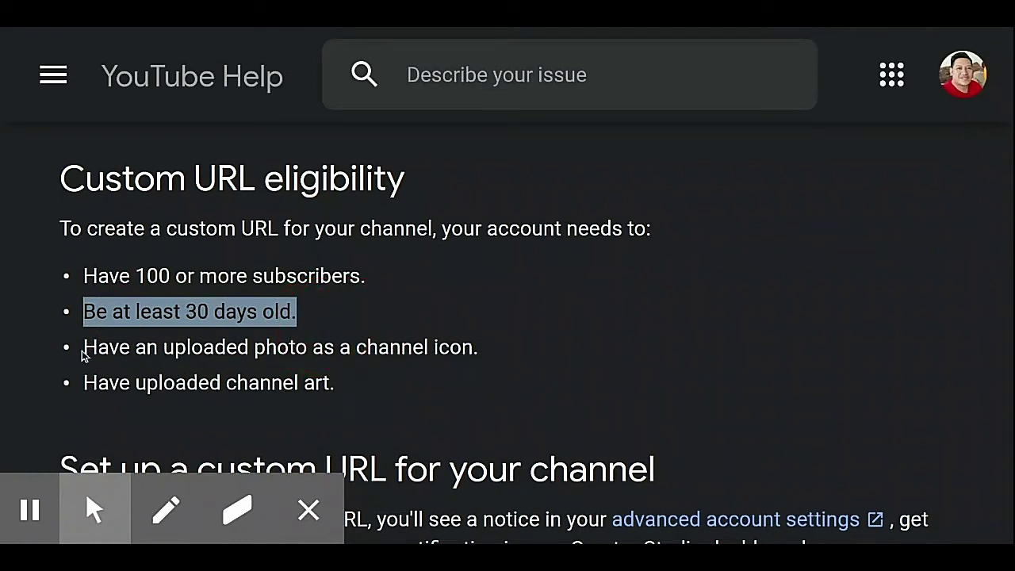
left_click_drag(84, 348, 487, 356)
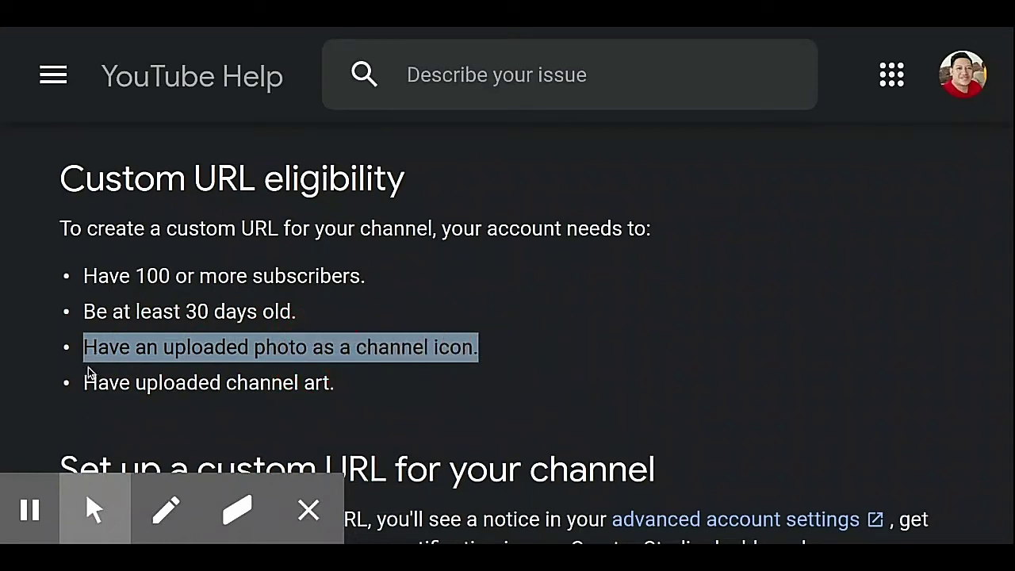
left_click_drag(73, 386, 343, 386)
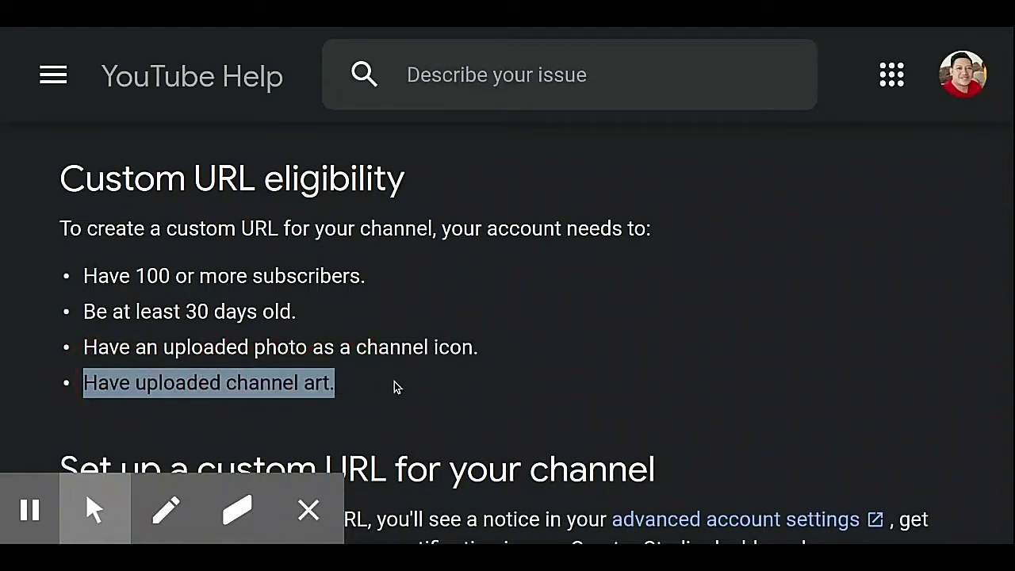
scroll(396, 386, "down", 1)
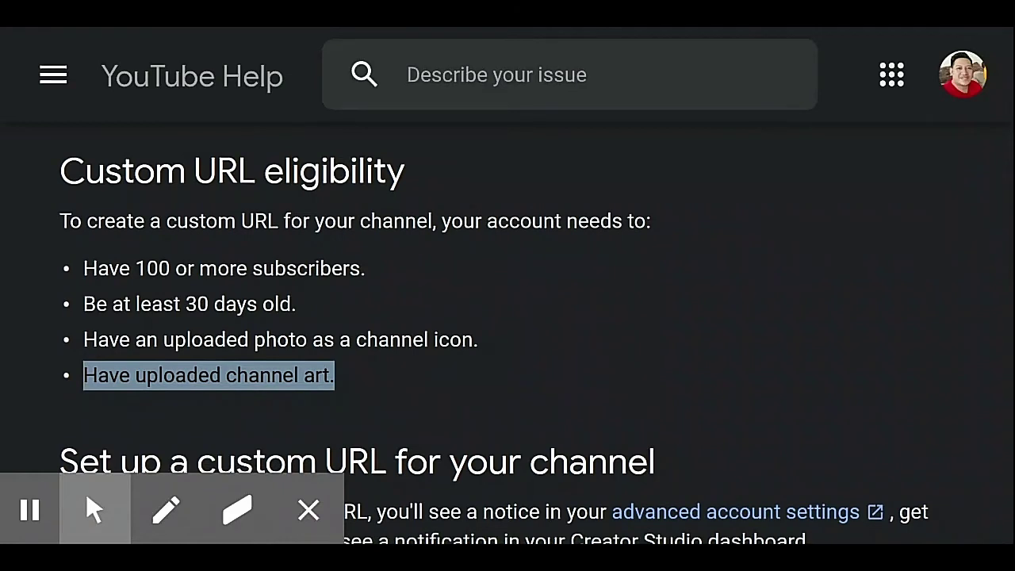
scroll(385, 389, "up", 2)
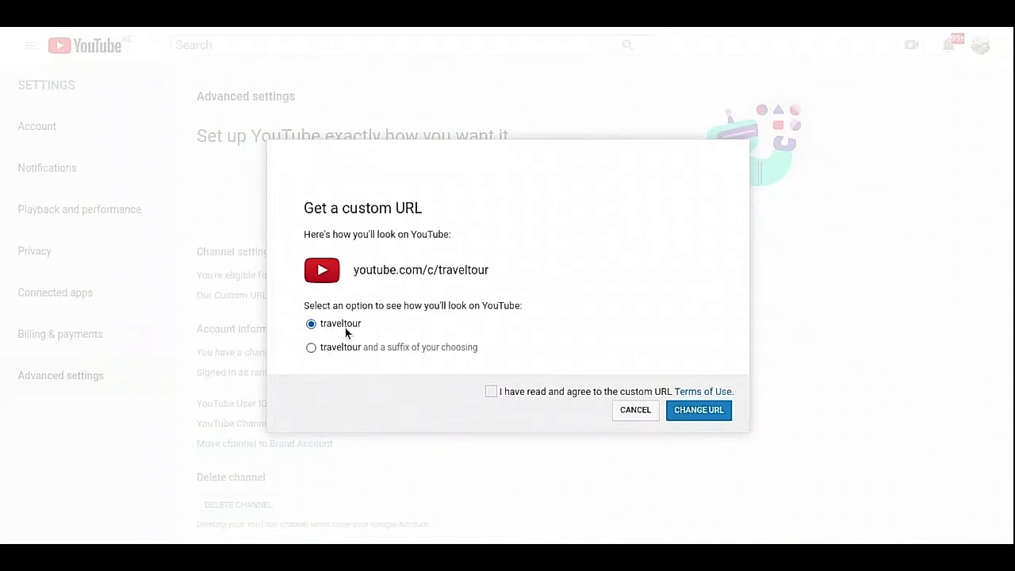
- Choose the traveltour-plus-suffix option with suffix 2020, accept the terms and submit
left_click(311, 348)
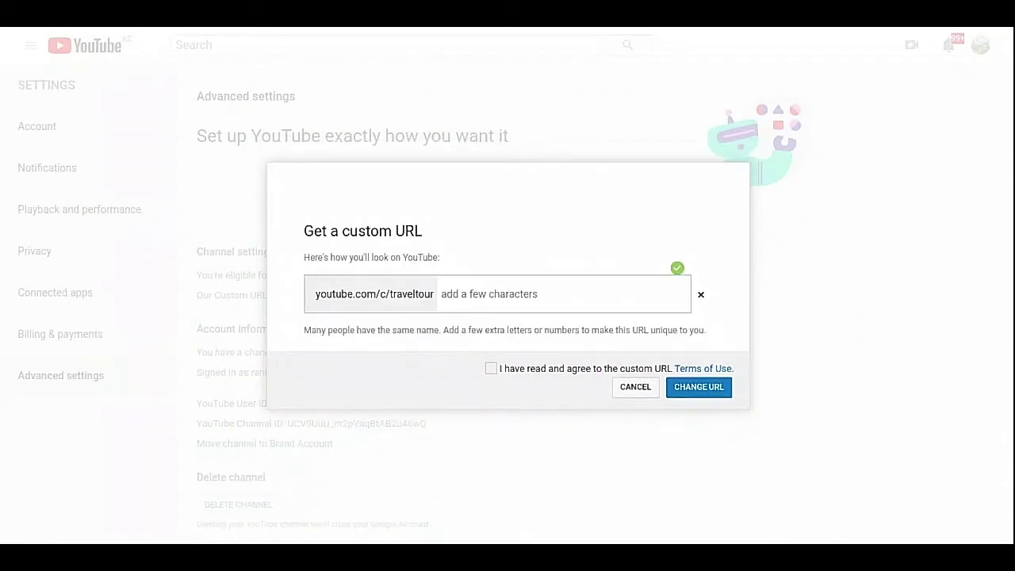
type("2020")
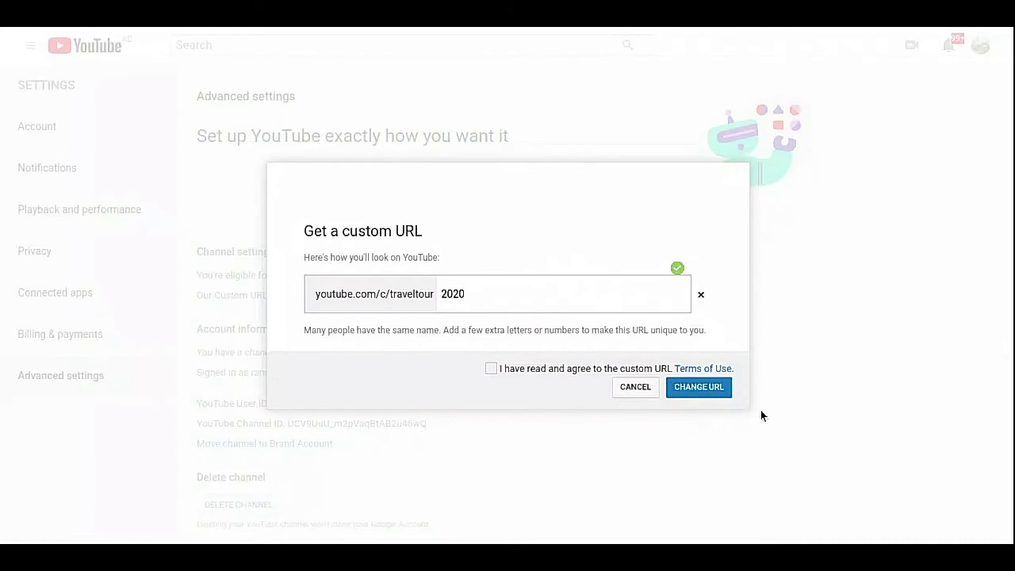
left_click(705, 392)
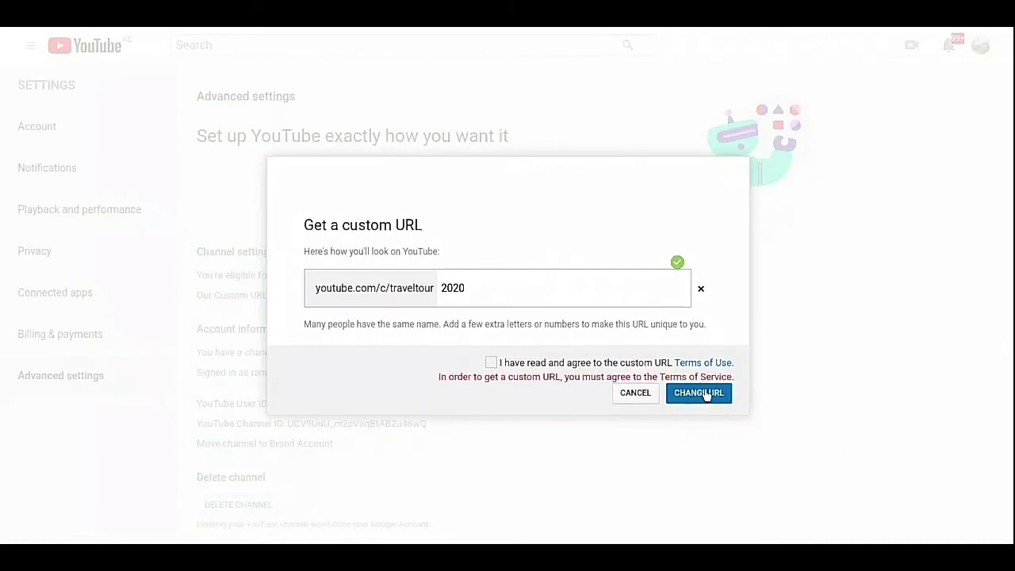
left_click(492, 363)
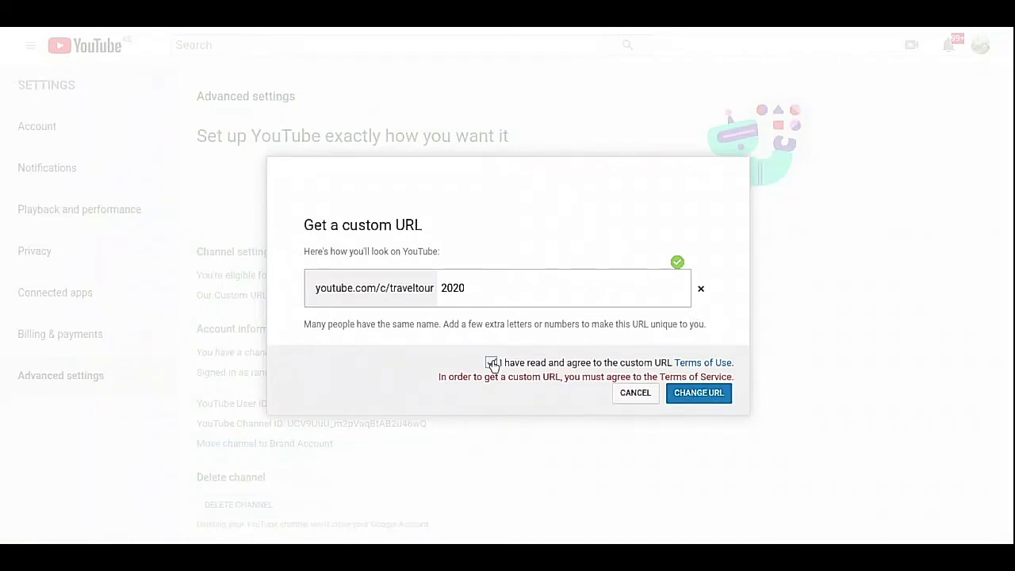
left_click(721, 398)
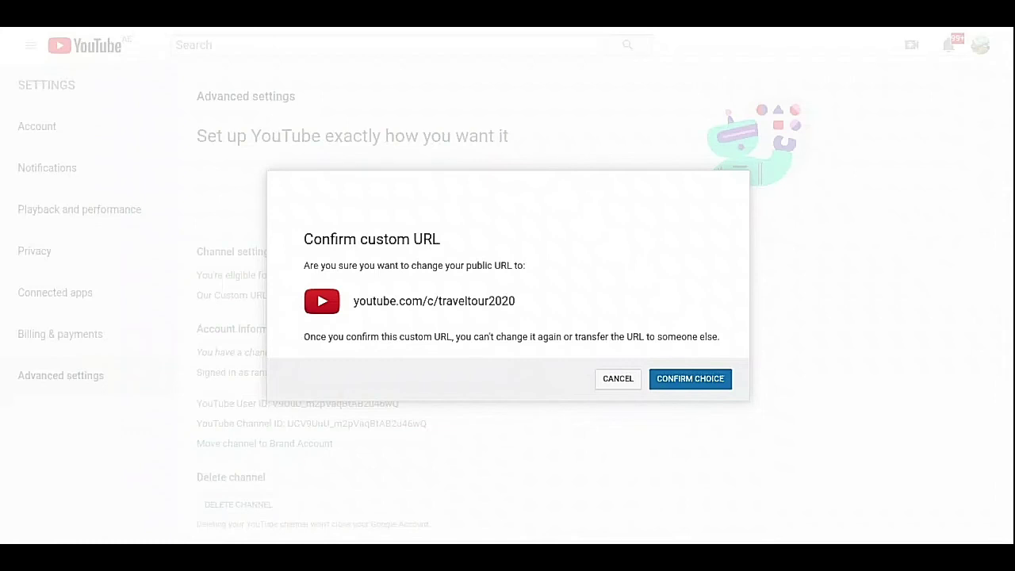
- Confirm youtube.com/c/traveltour2020 as the channel's custom URL
left_click(682, 383)
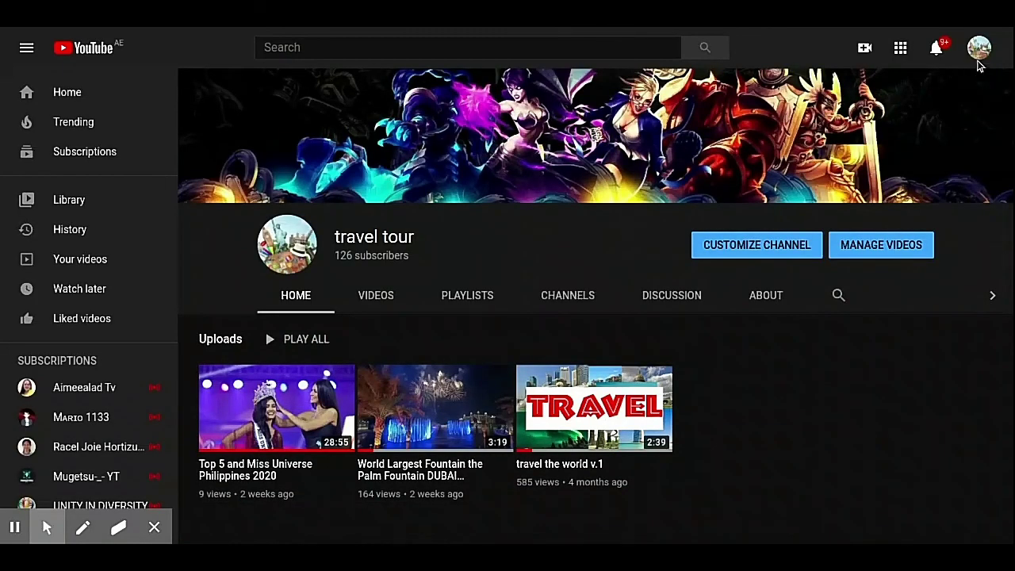
- Open Settings' advanced settings to verify the custom URL youtube.com/c/traveltour2020
left_click(980, 50)
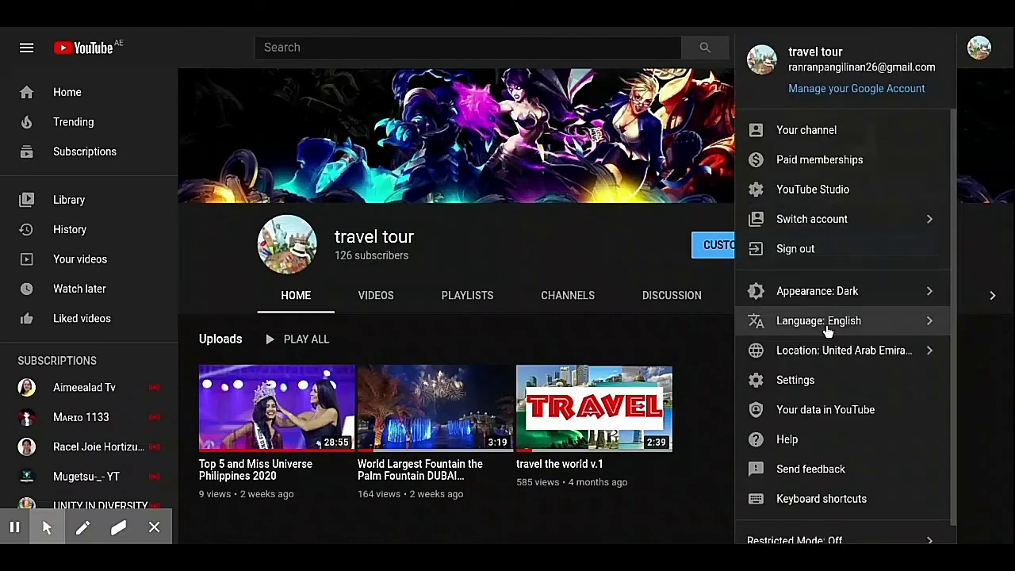
left_click(797, 380)
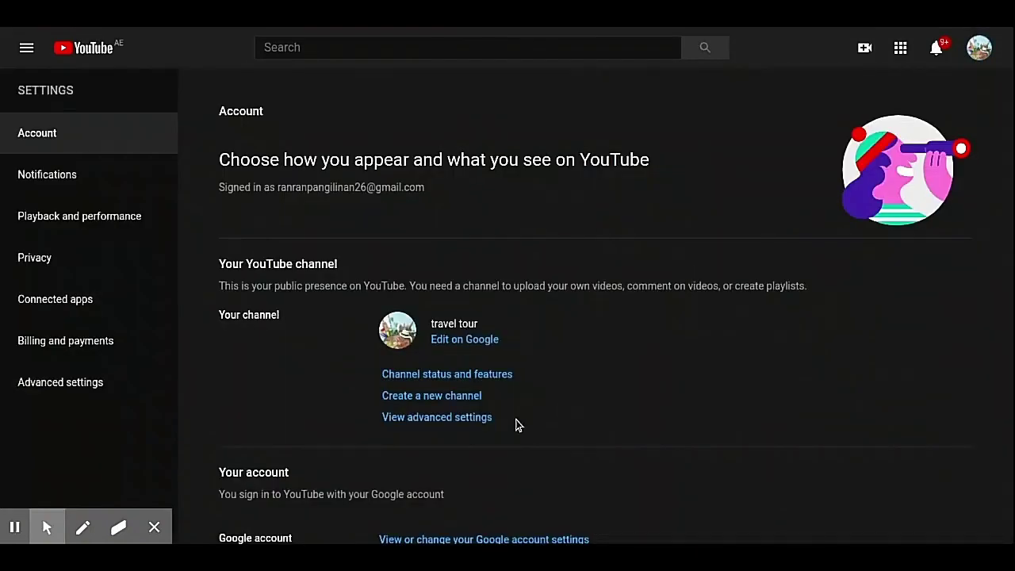
left_click(485, 418)
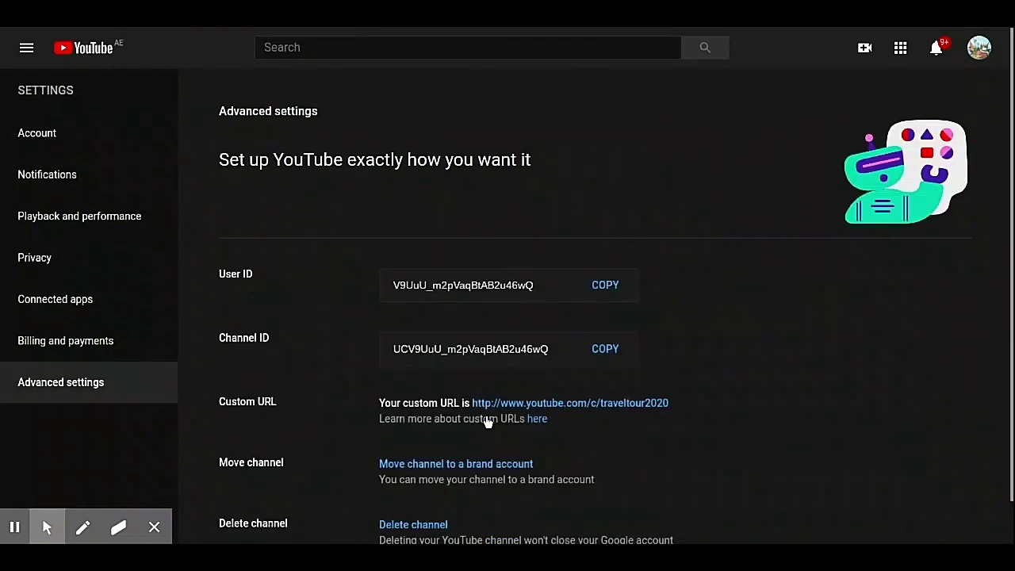